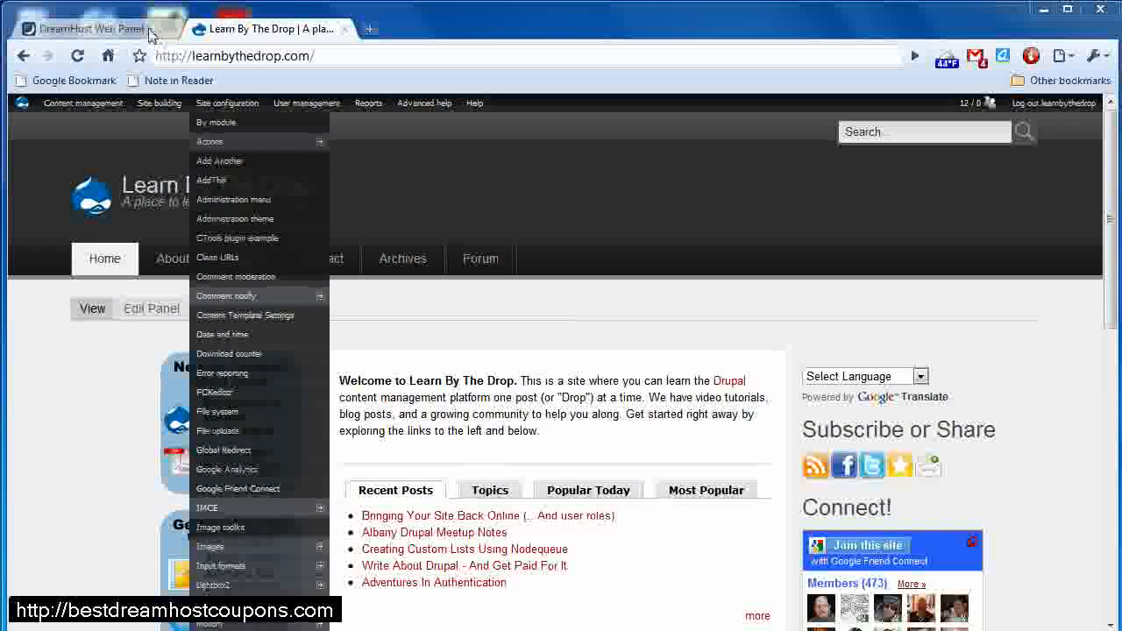
- Switch to the DreamHost control panel and start adding a new job in its Cron Jobs section
left_click(90, 31)
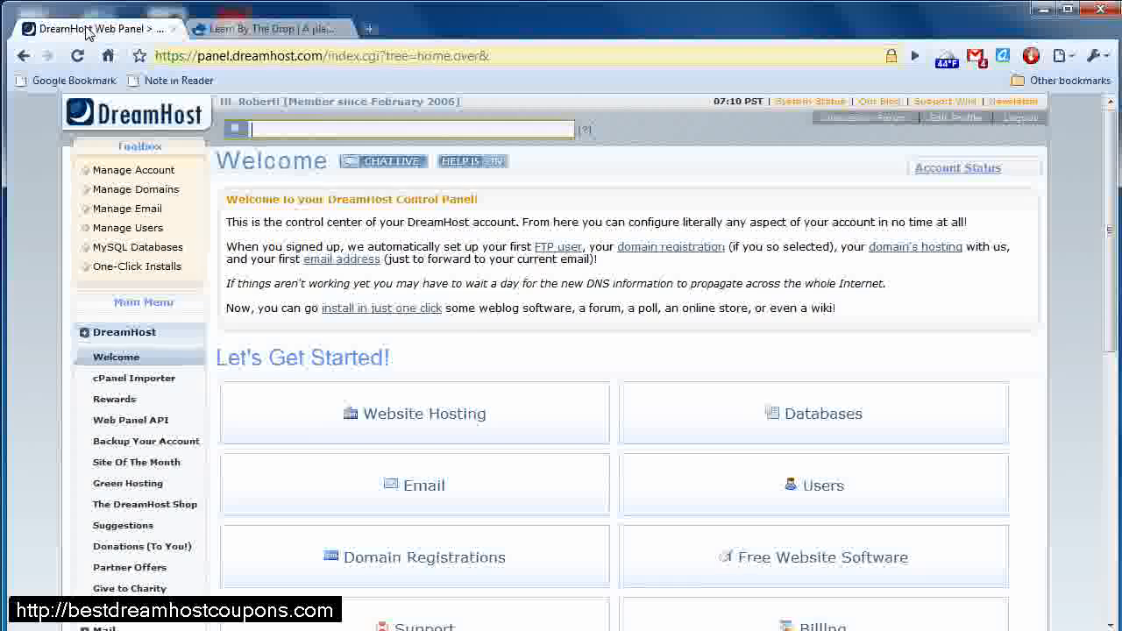
scroll(275, 390, "down", 2)
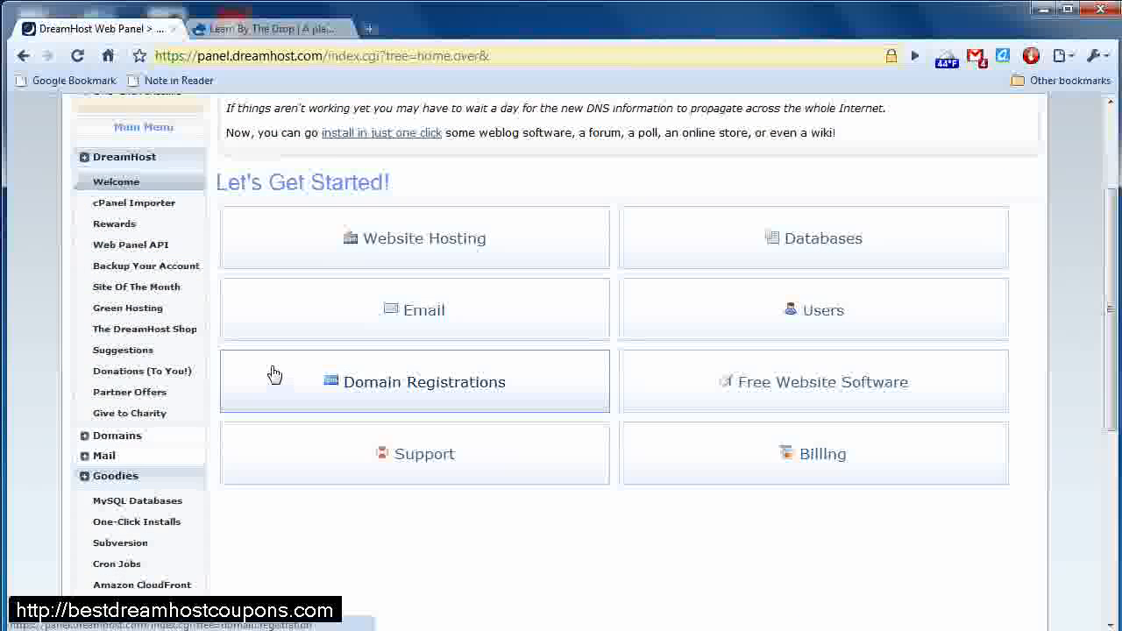
scroll(276, 383, "down", 1)
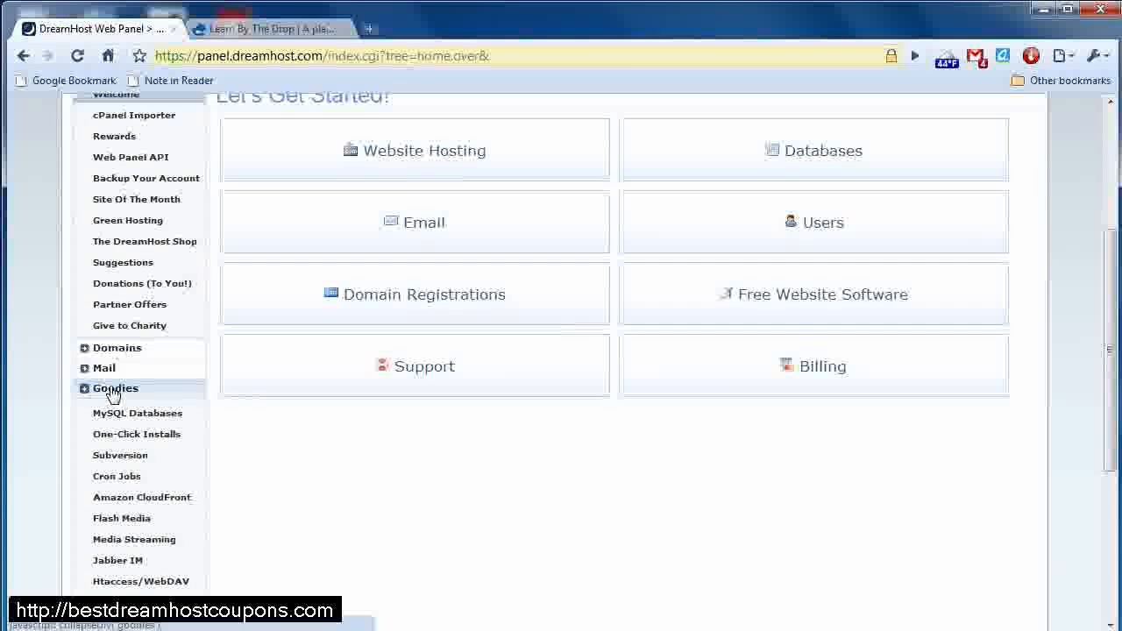
left_click(118, 478)
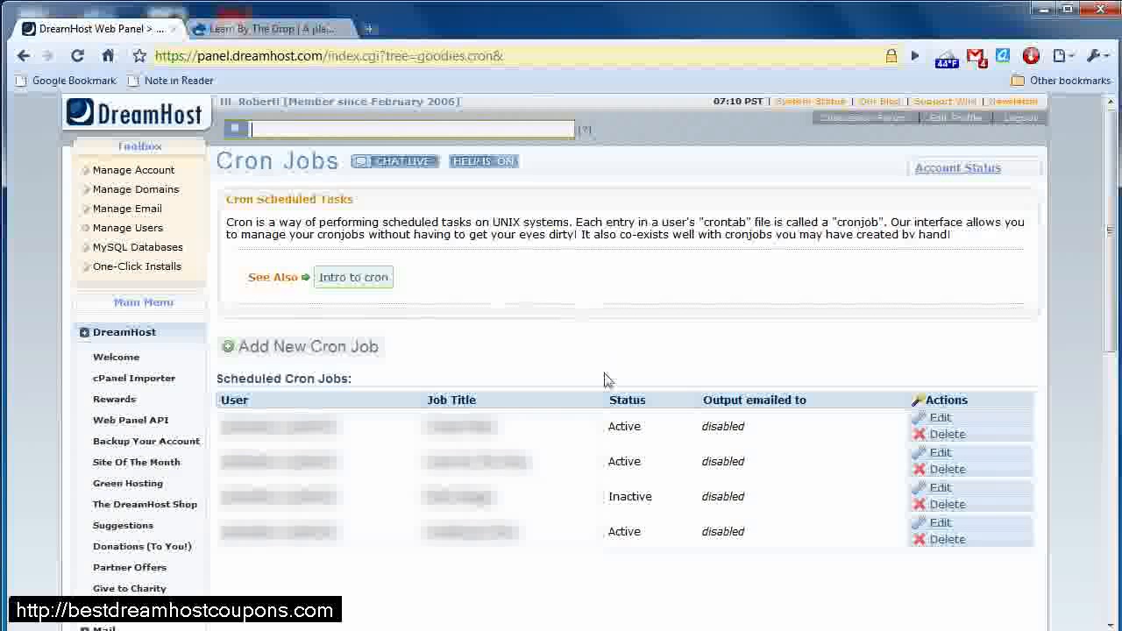
left_click(363, 346)
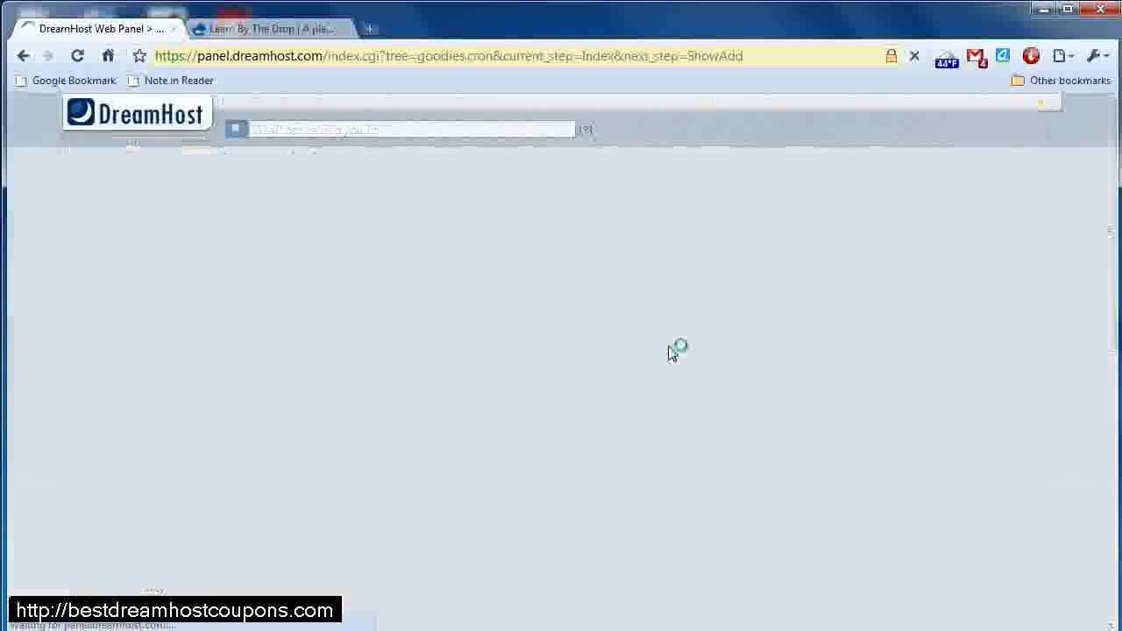
- Choose the website's shell user as the account that runs the new cron job
left_click(561, 276)
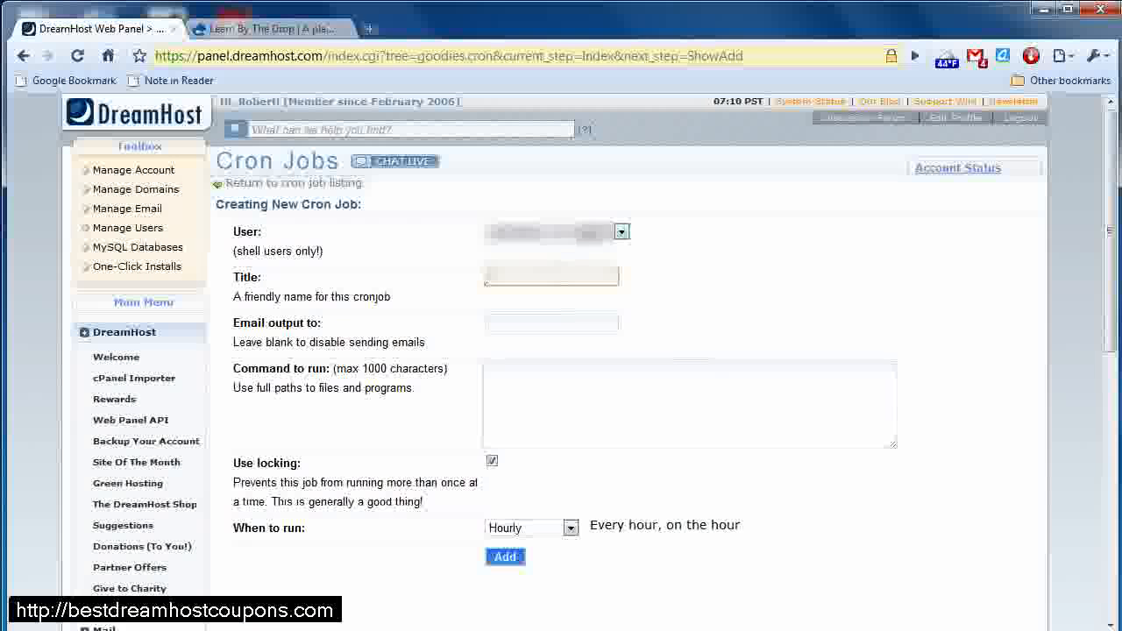
left_click(617, 233)
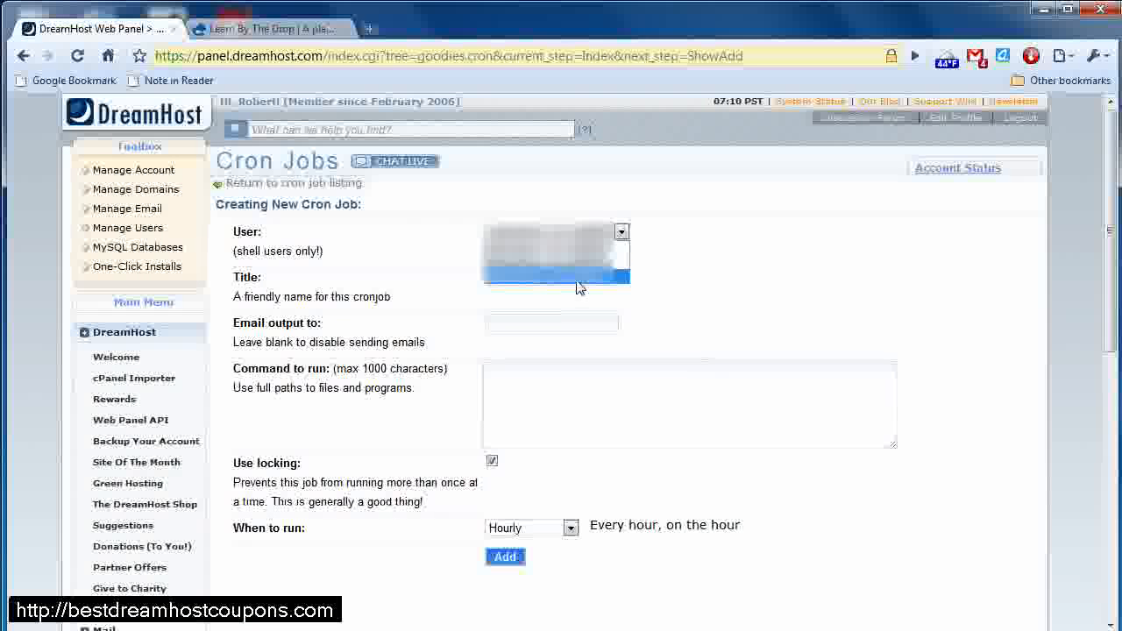
left_click(711, 261)
left_click(619, 232)
left_click(621, 234)
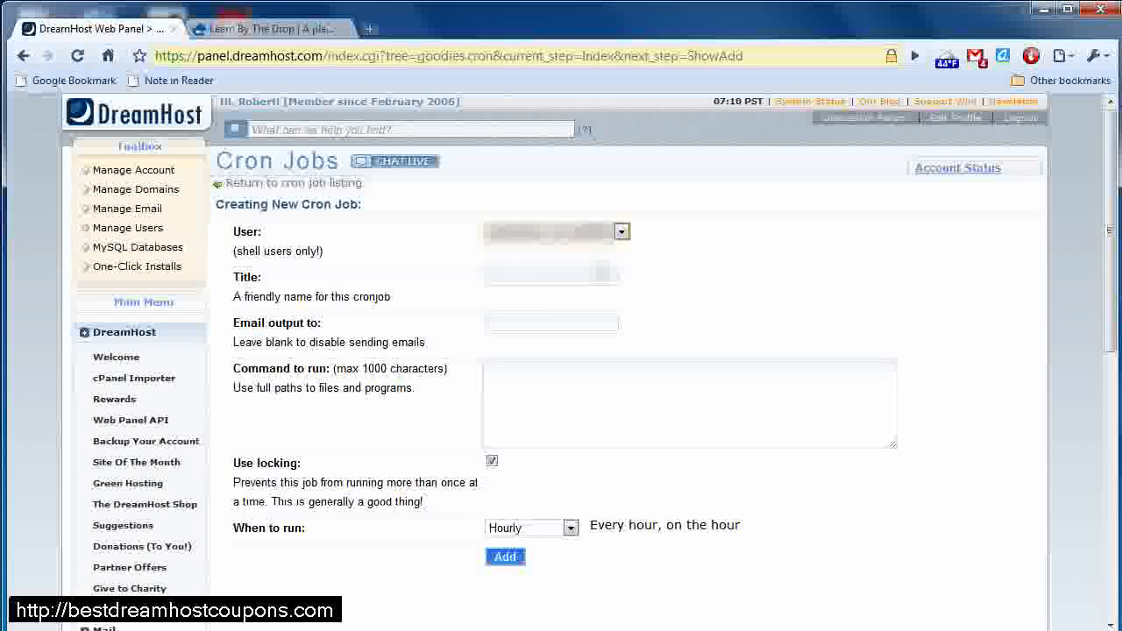
key("Tab")
left_click(623, 235)
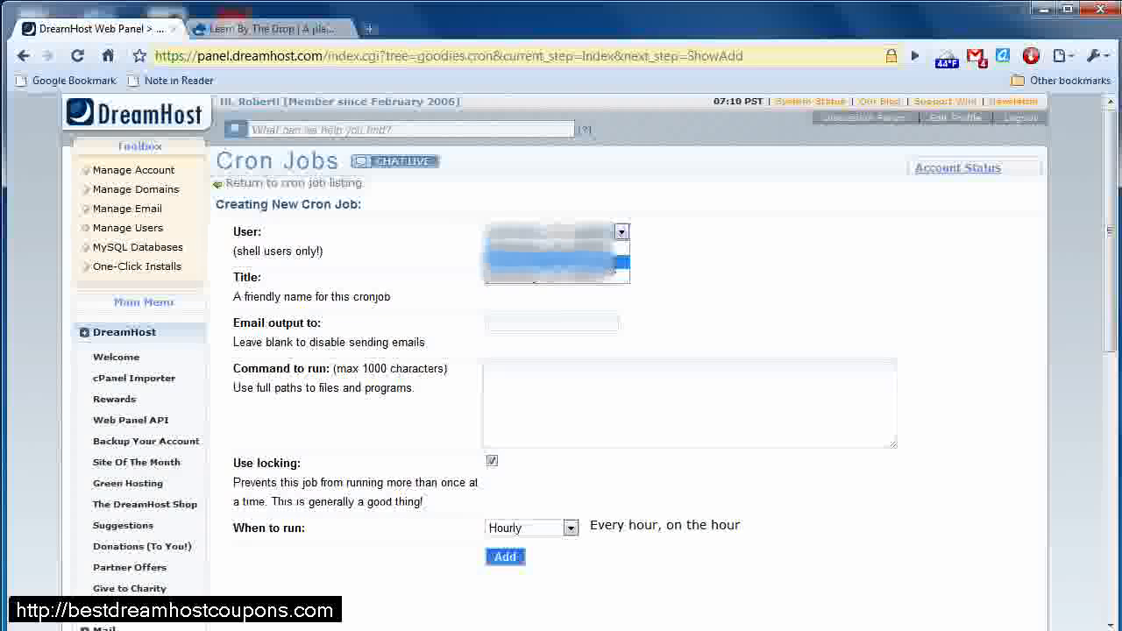
left_click(596, 262)
- Title the cron job Very Clickable and leave its output e-mail address blank
key("Tab")
type("Very C")
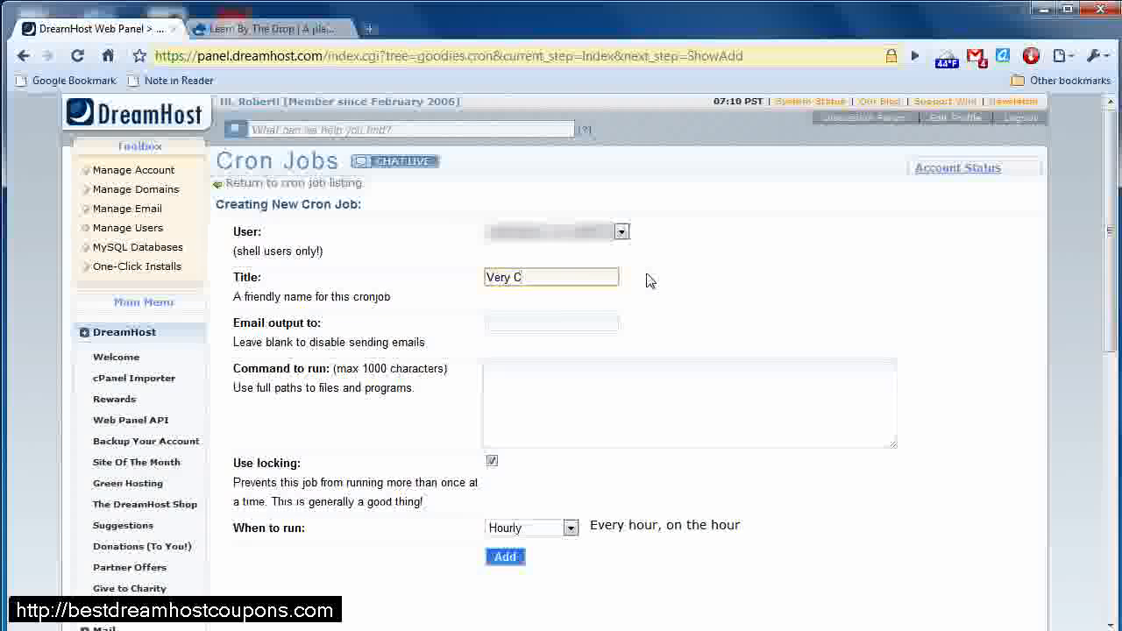
type("lickable")
key("Tab")
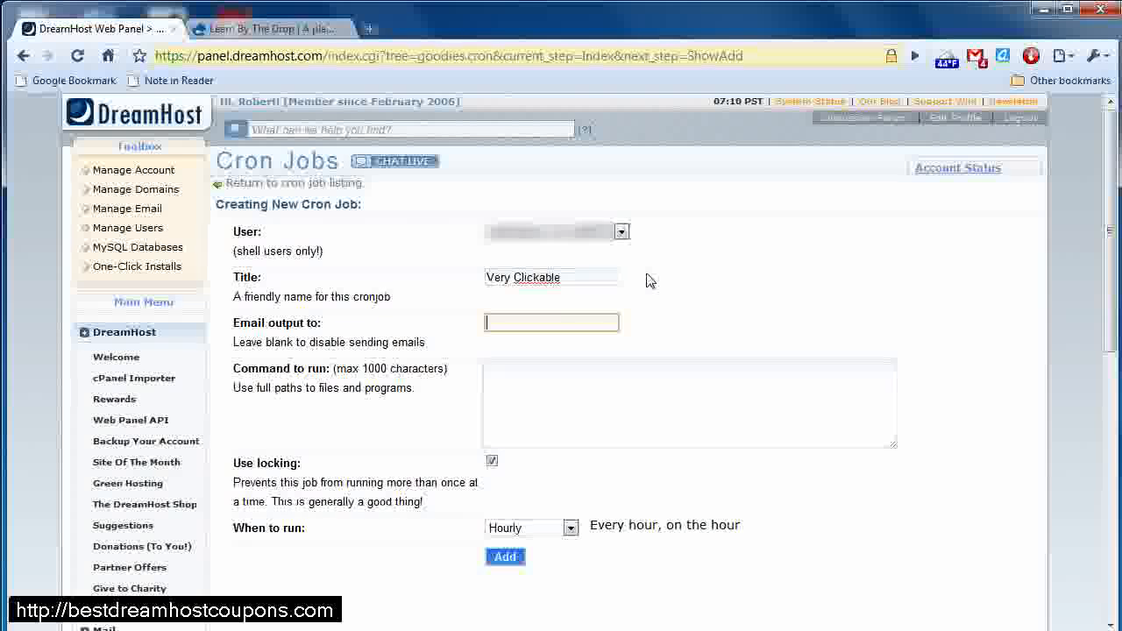
left_click(608, 382)
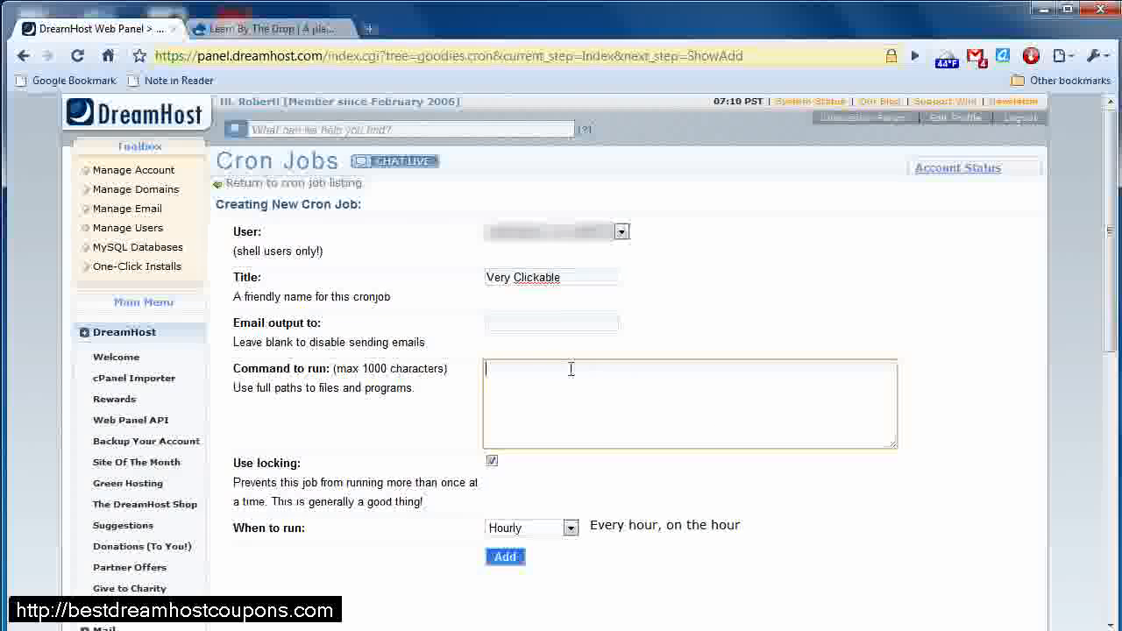
key("ctrl+v")
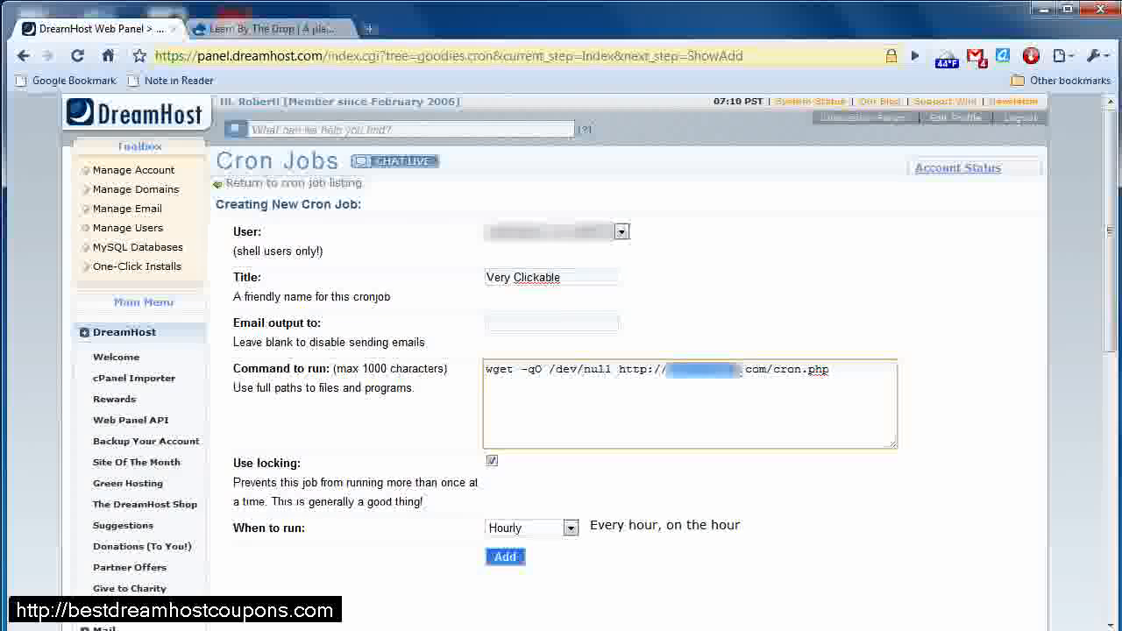
type("veryclickable")
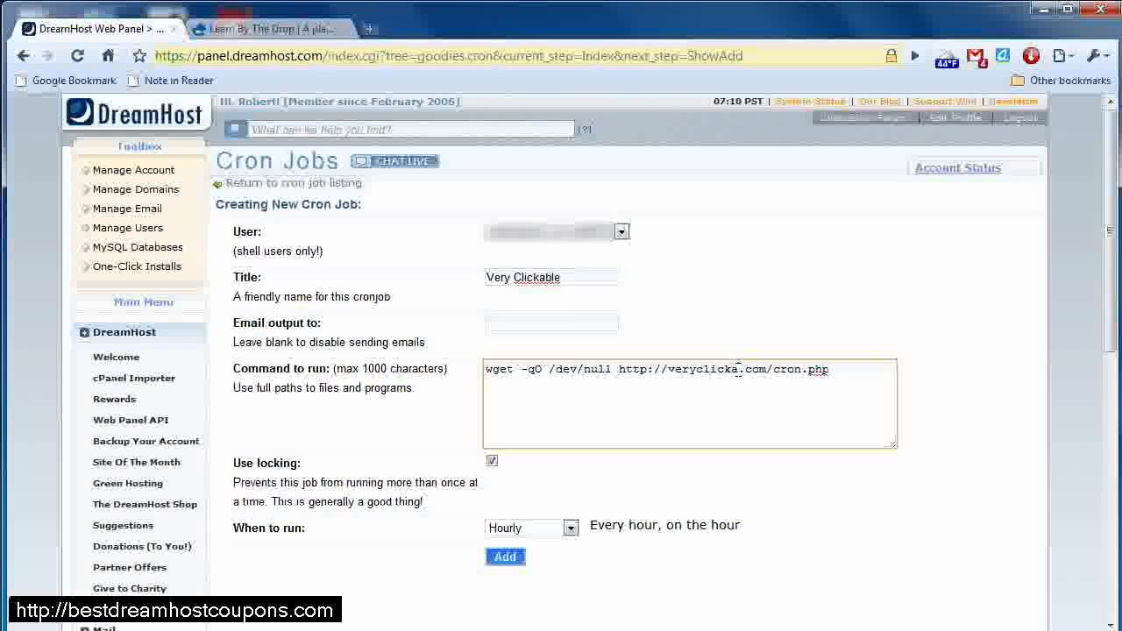
left_click(543, 371)
key("Home")
left_click_drag(496, 369, 862, 365)
left_click(868, 402)
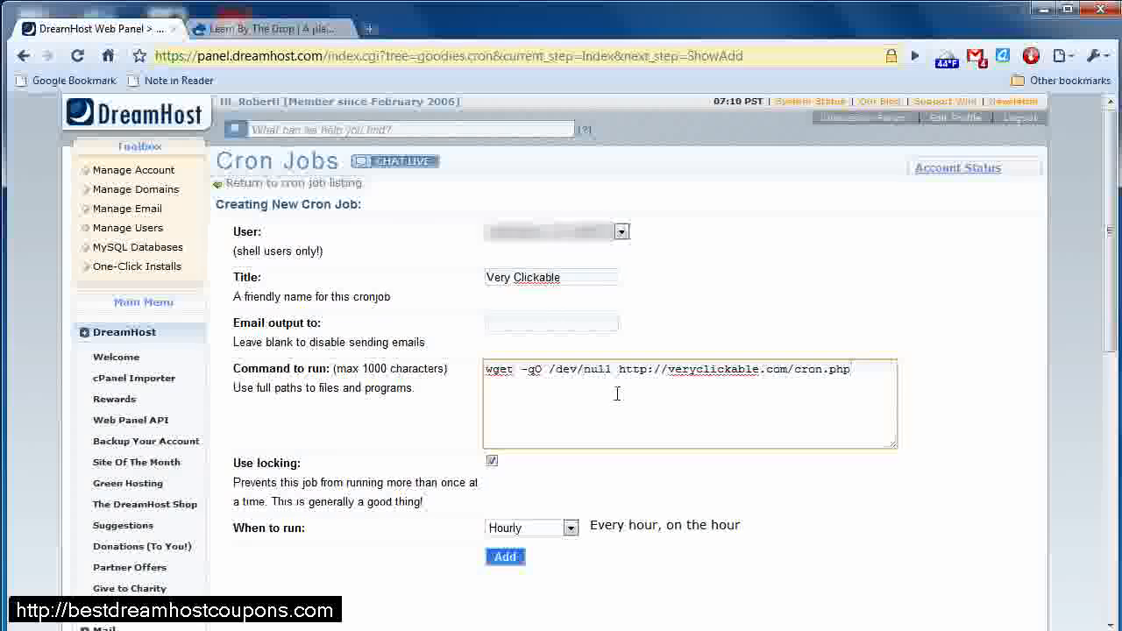
left_click(668, 373)
type("www.")
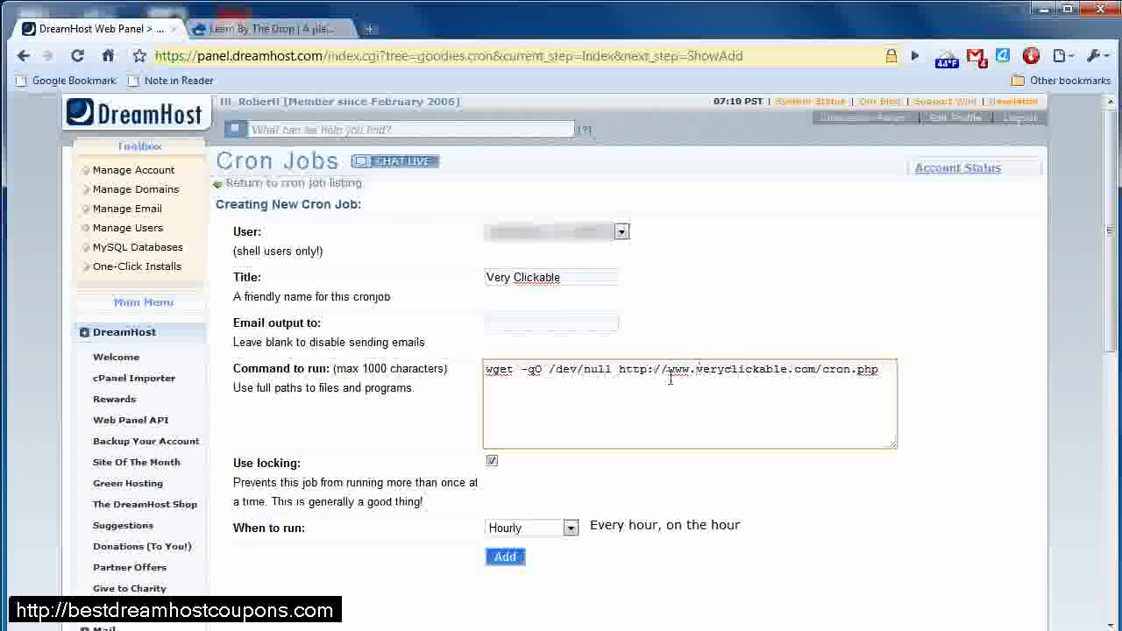
left_click_drag(879, 375, 837, 364)
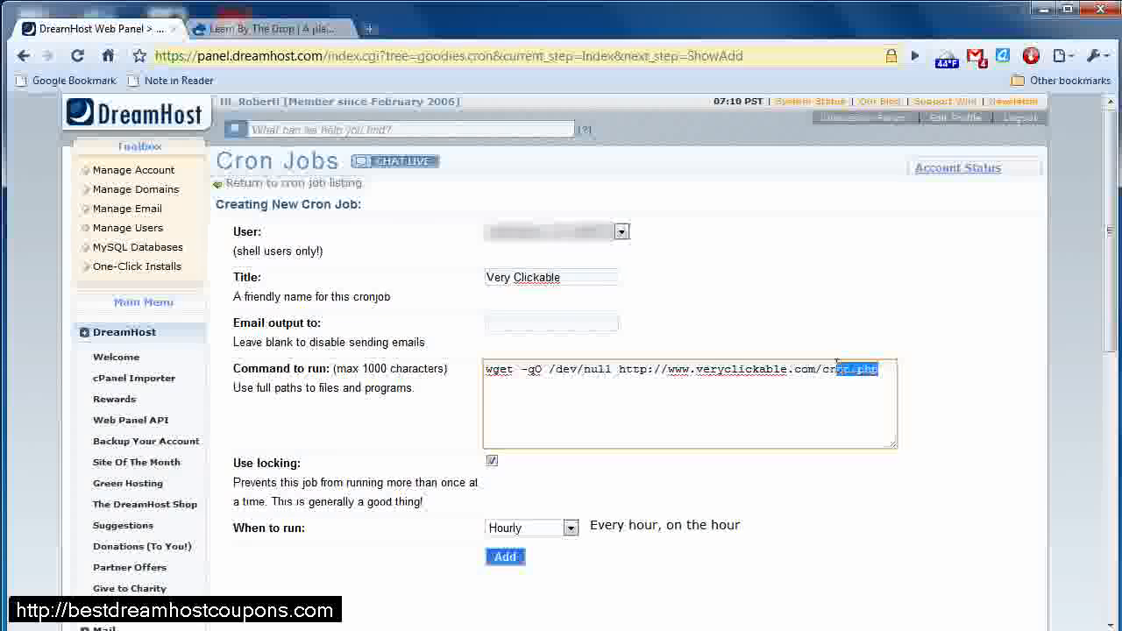
left_click(833, 393)
left_click(570, 529)
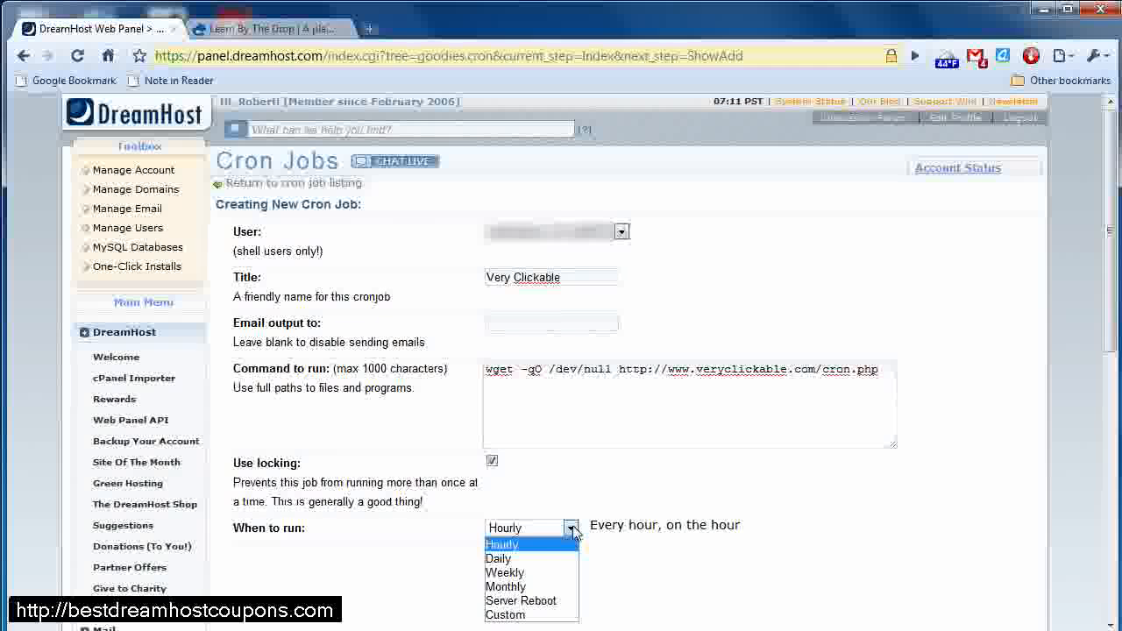
left_click(531, 616)
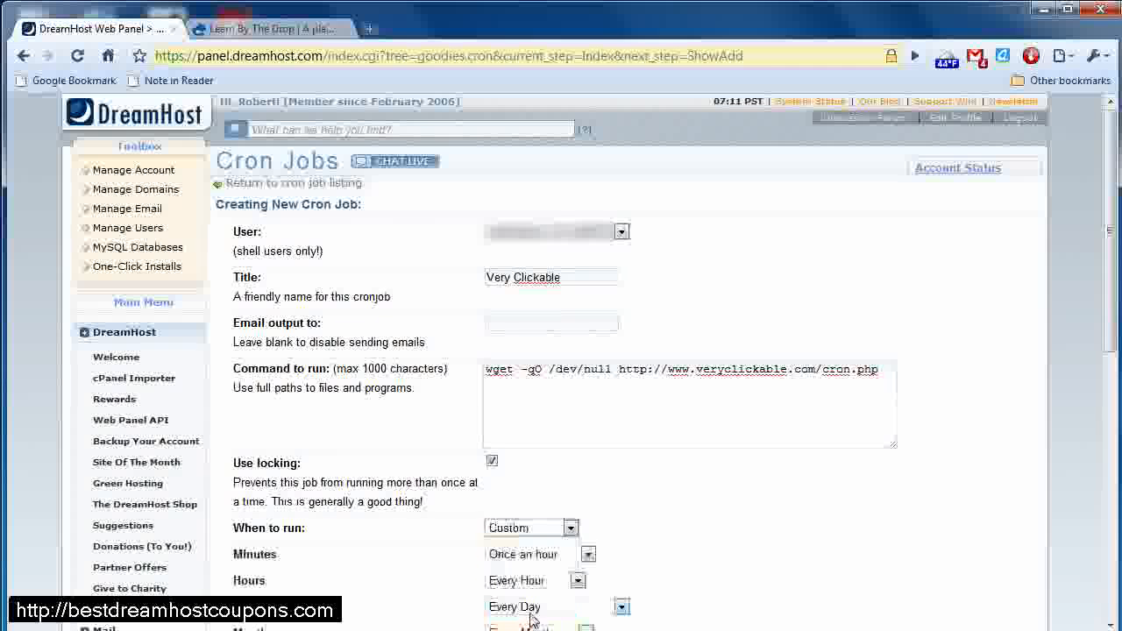
left_click(570, 529)
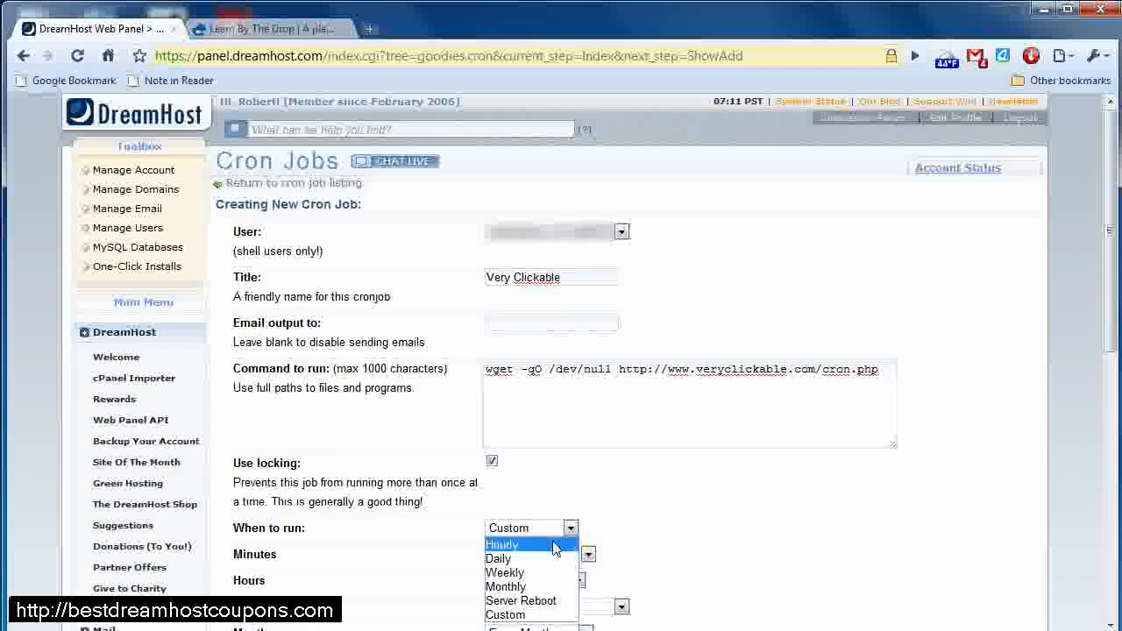
left_click(561, 545)
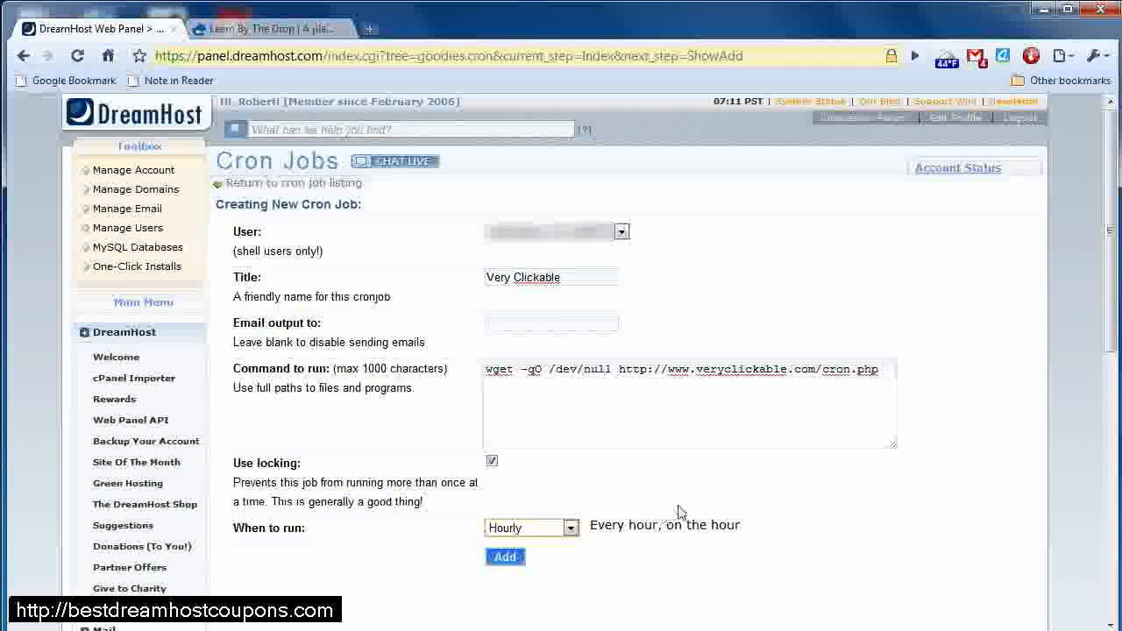
- Add the Very Clickable cron job with its hourly schedule and review the scheduled jobs
left_click(505, 557)
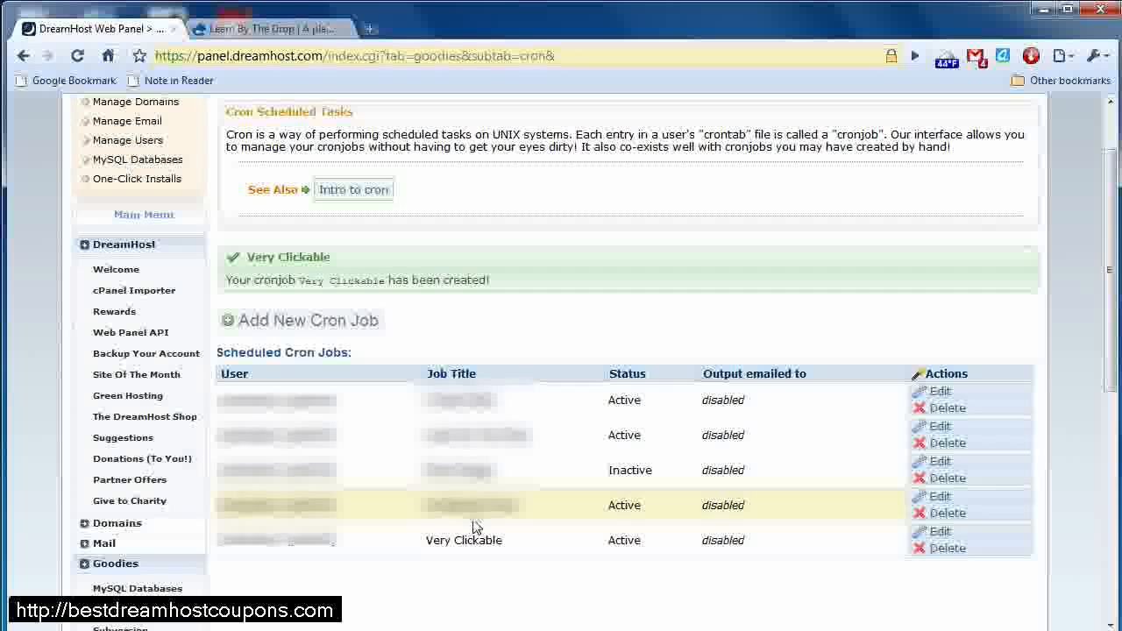
scroll(508, 540, "up", 2)
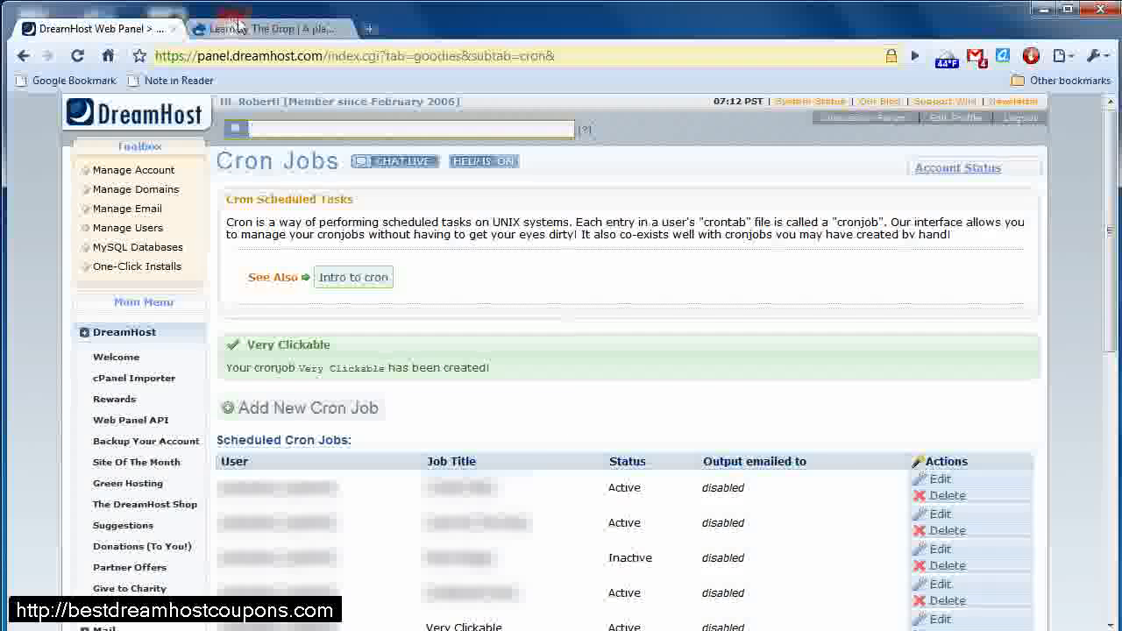
- Switch to the Learn By The Drop site and open its recent log entries report
left_click(260, 30)
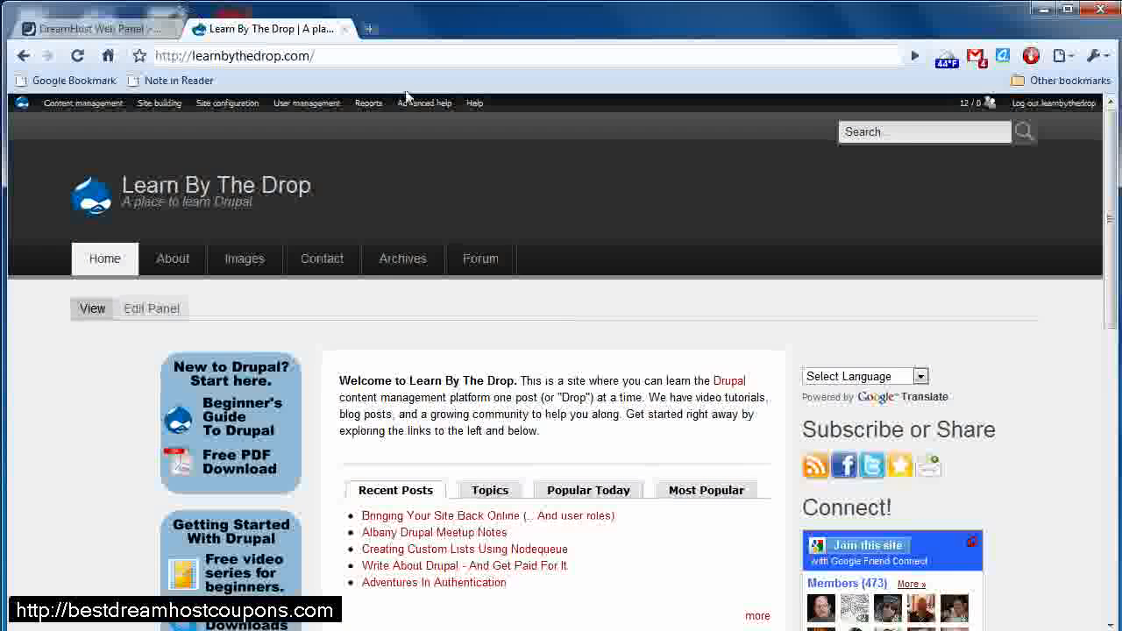
mouse_move(372, 105)
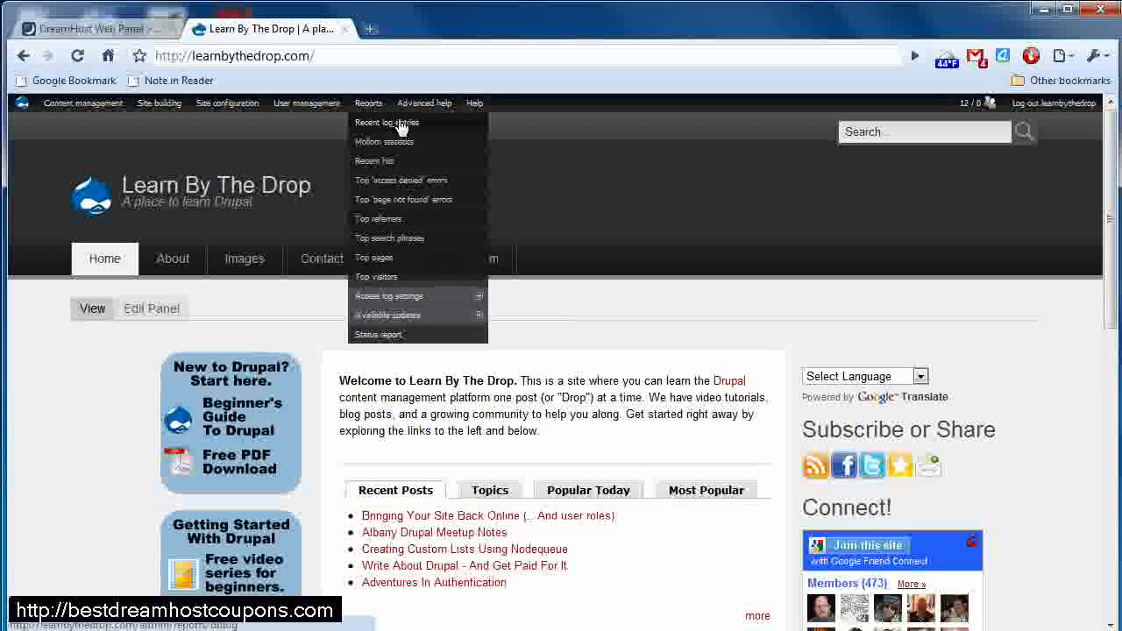
left_click(402, 127)
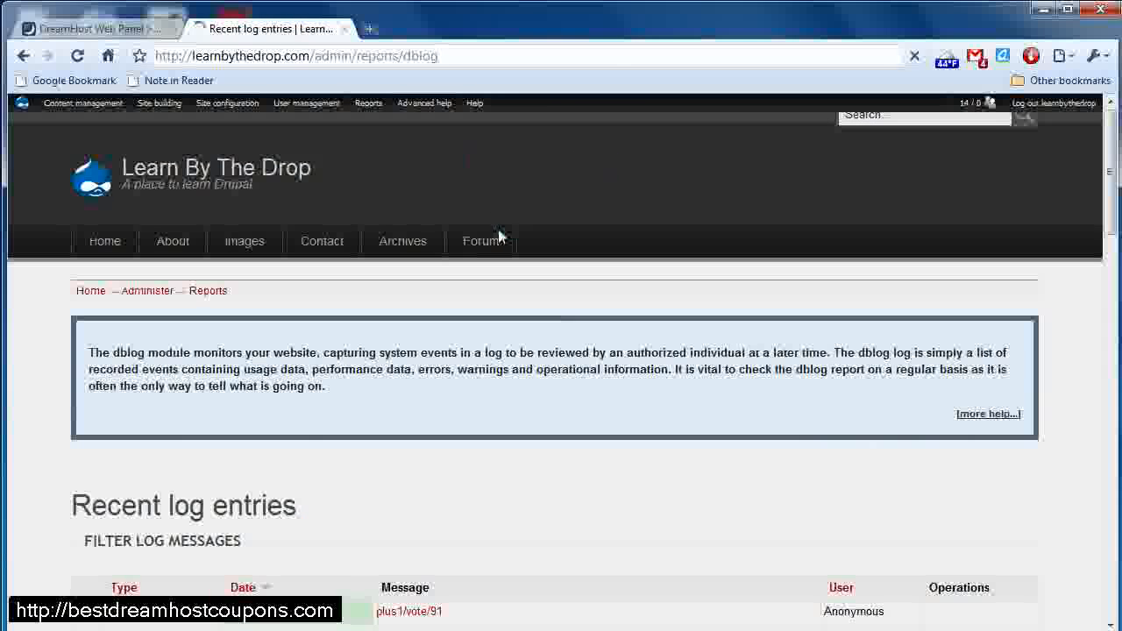
- Filter the recent log messages to show only the cron type
left_click(93, 569)
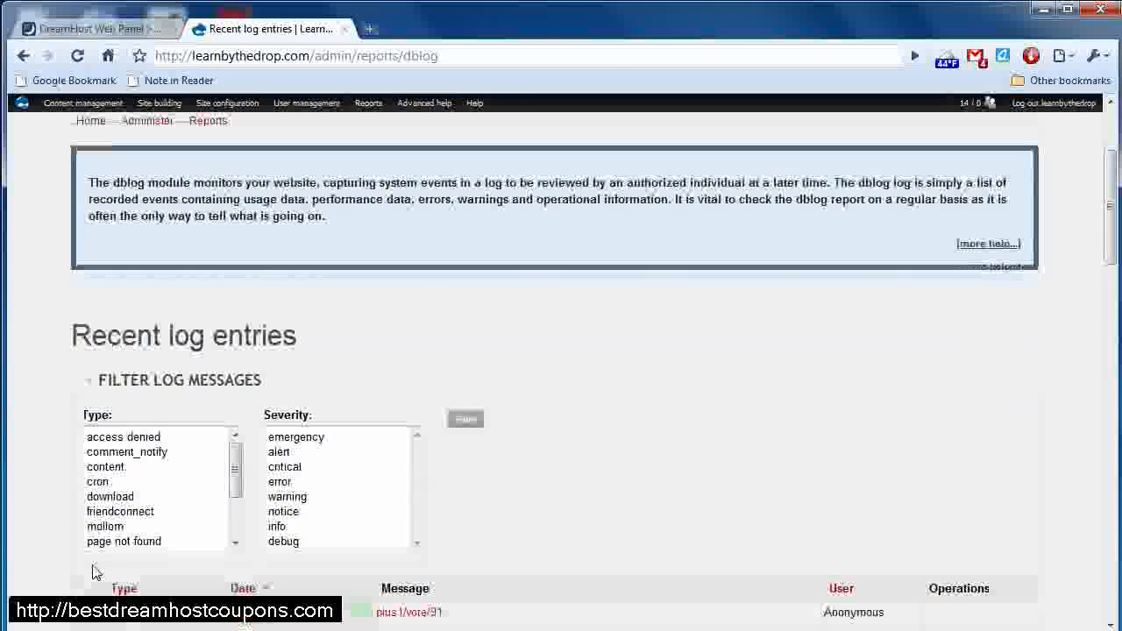
left_click(99, 482)
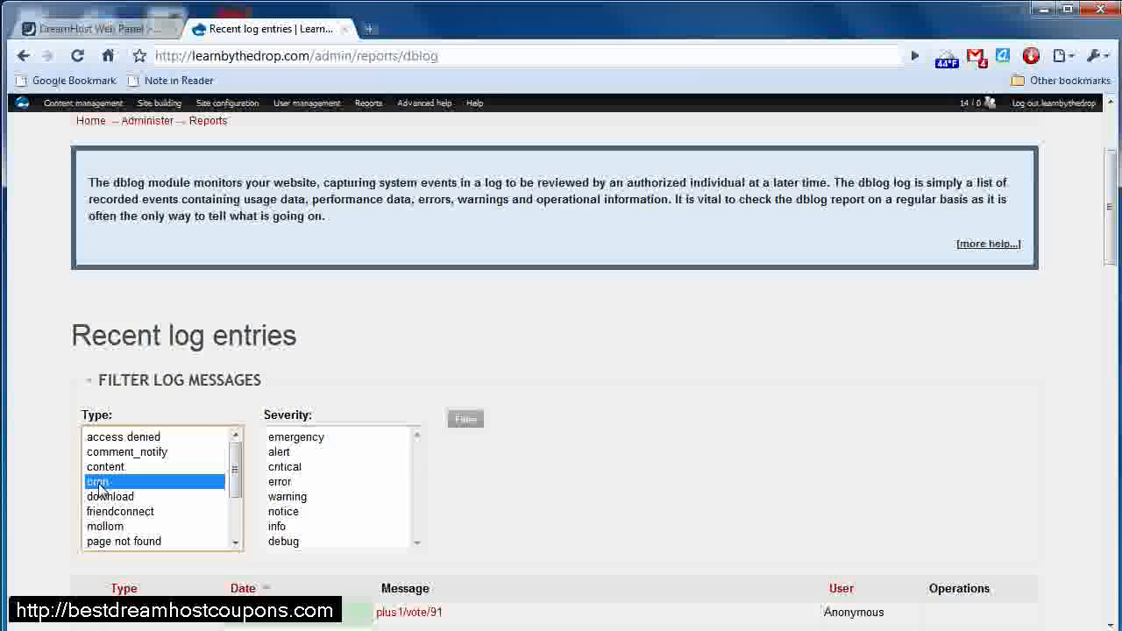
left_click(466, 419)
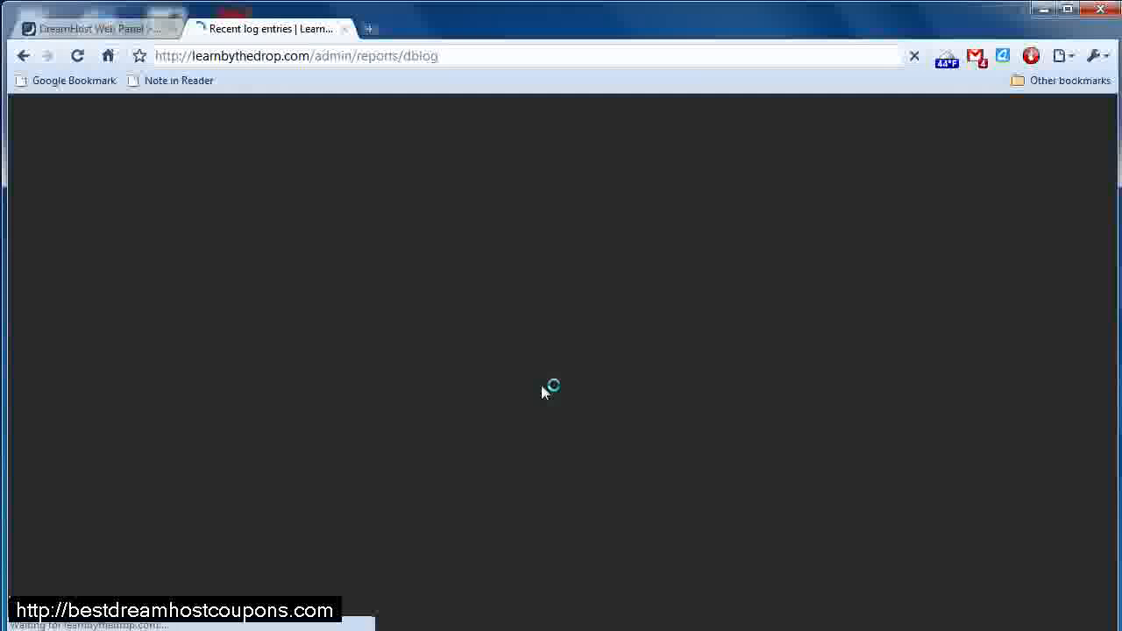
- Examine the times of the logged cron runs and the details of the 03/21/2010 - 10:00 entry
scroll(540, 392, "down", 5)
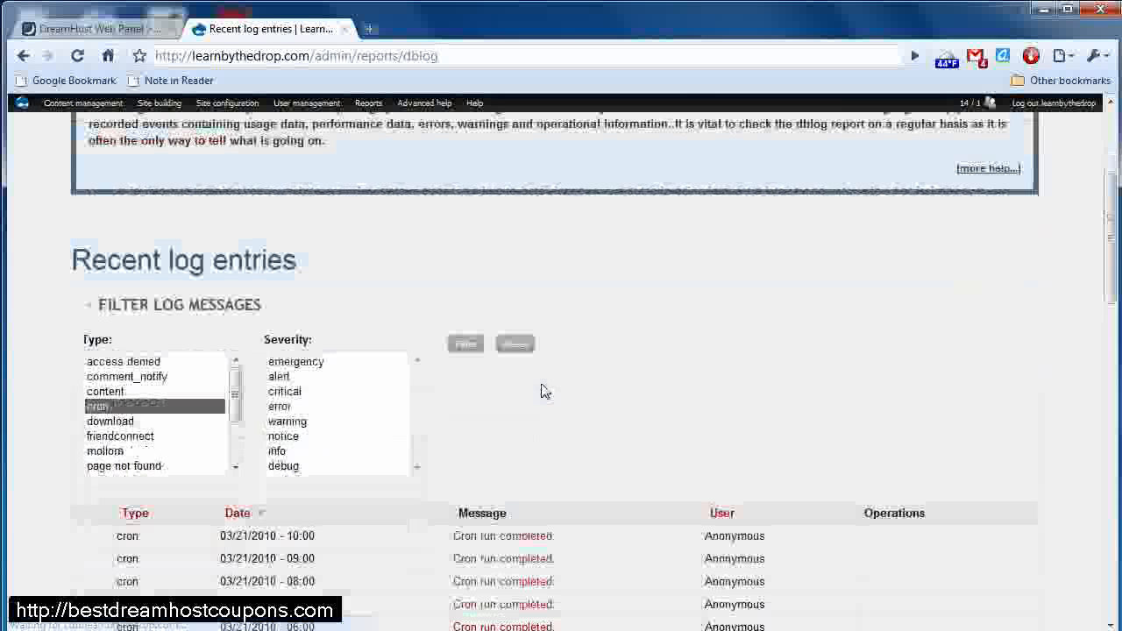
left_click_drag(314, 360, 277, 358)
scroll(428, 359, "down", 4)
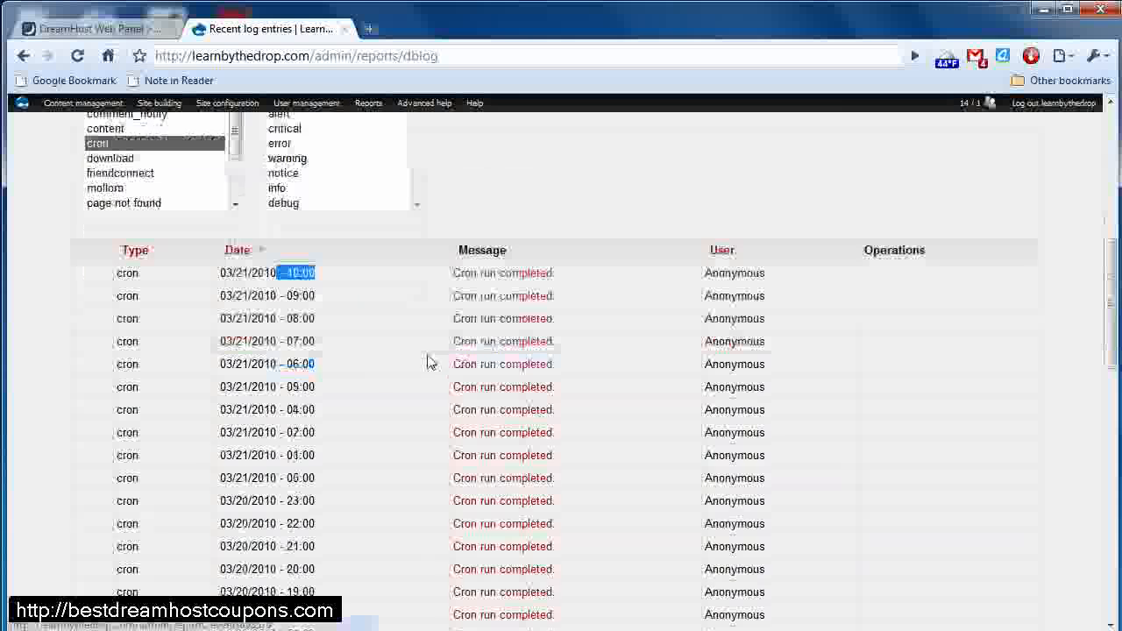
scroll(419, 357, "up", 4)
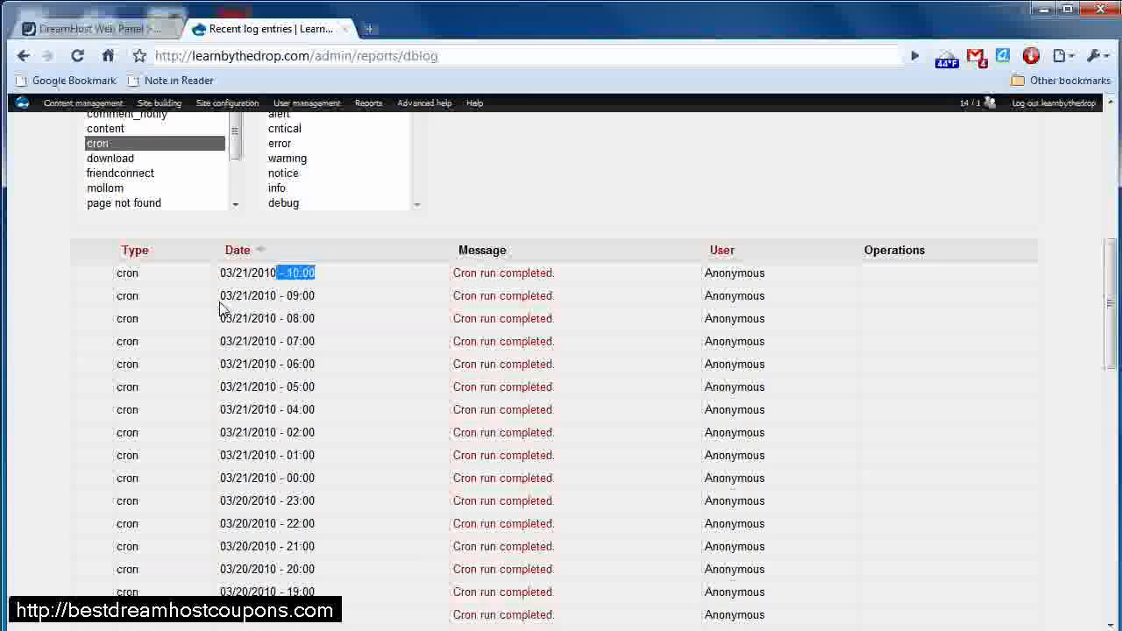
scroll(220, 313, "down", 4)
scroll(220, 310, "up", 4)
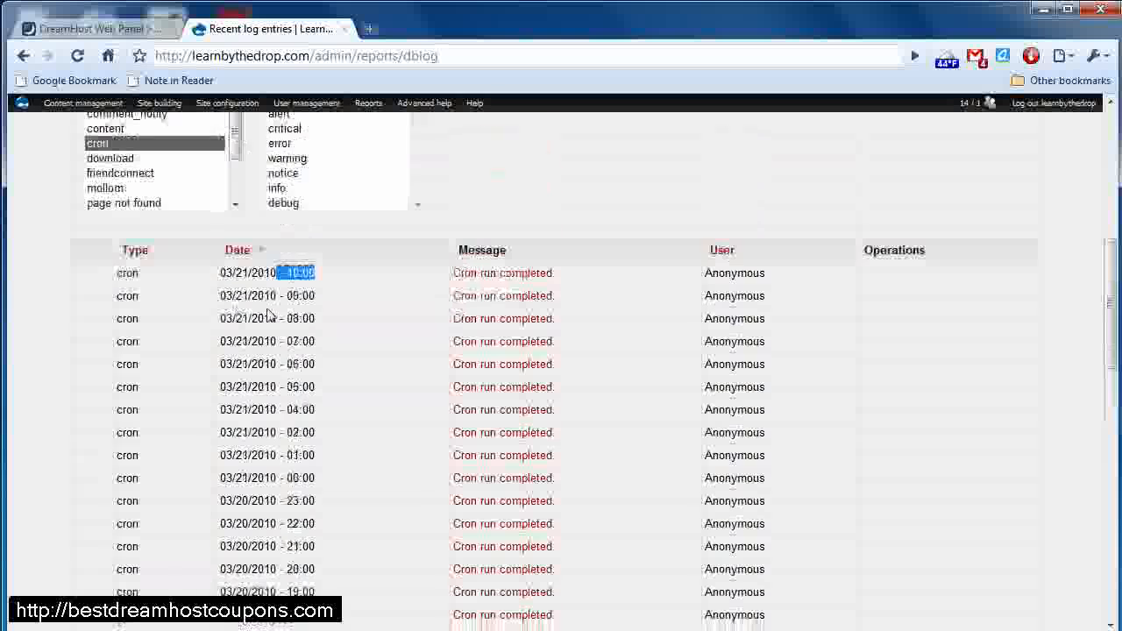
left_click(496, 274)
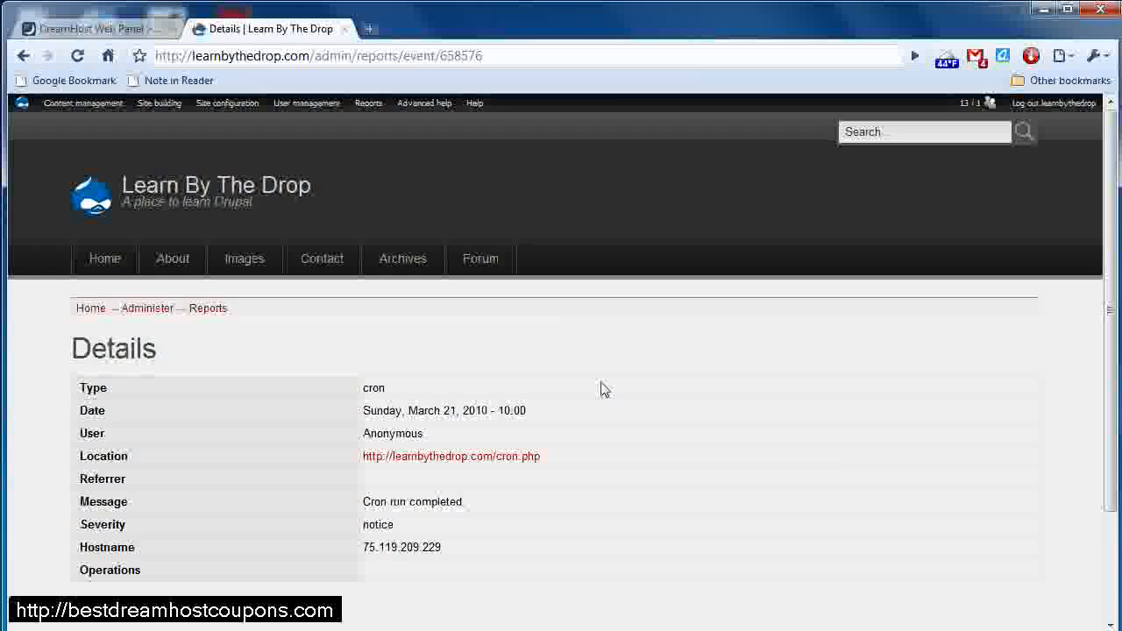
scroll(599, 386, "down", 2)
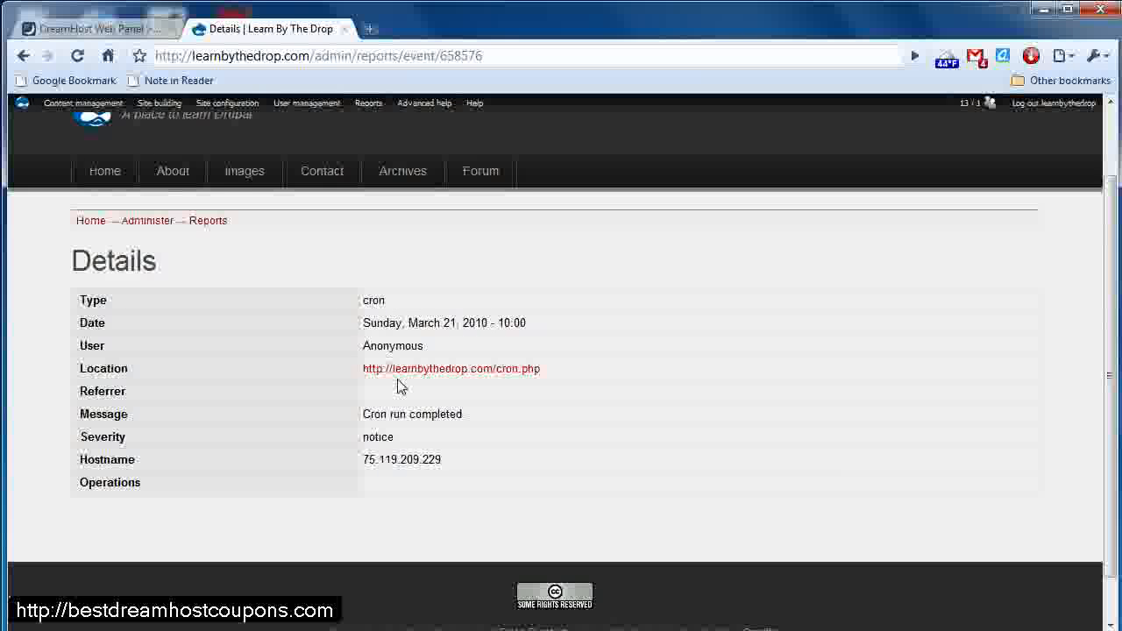
- Check the hostname in the cron entry's details and return to the cron-filtered recent log entries to review the logged runs
left_click_drag(450, 463, 419, 460)
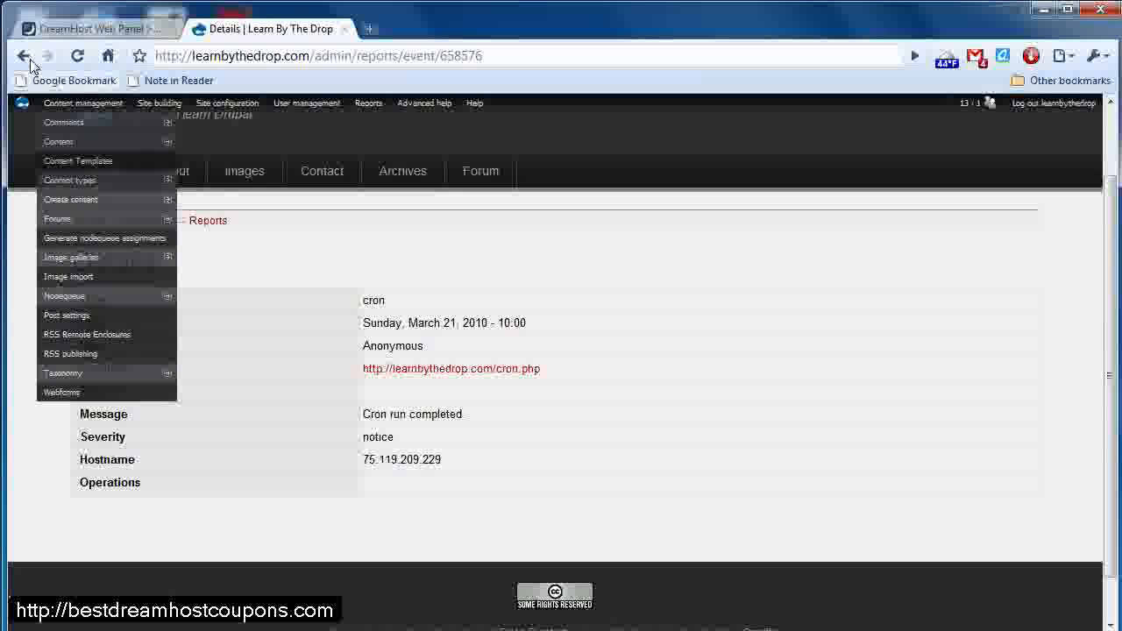
left_click(23, 55)
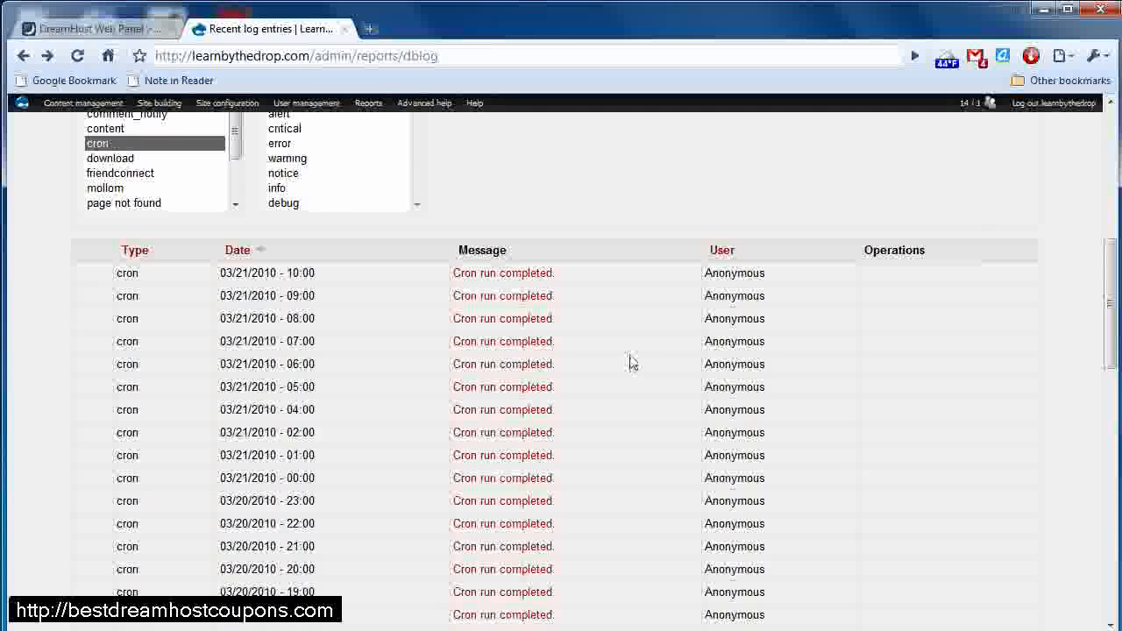
scroll(628, 358, "down", 3)
scroll(628, 357, "up", 3)
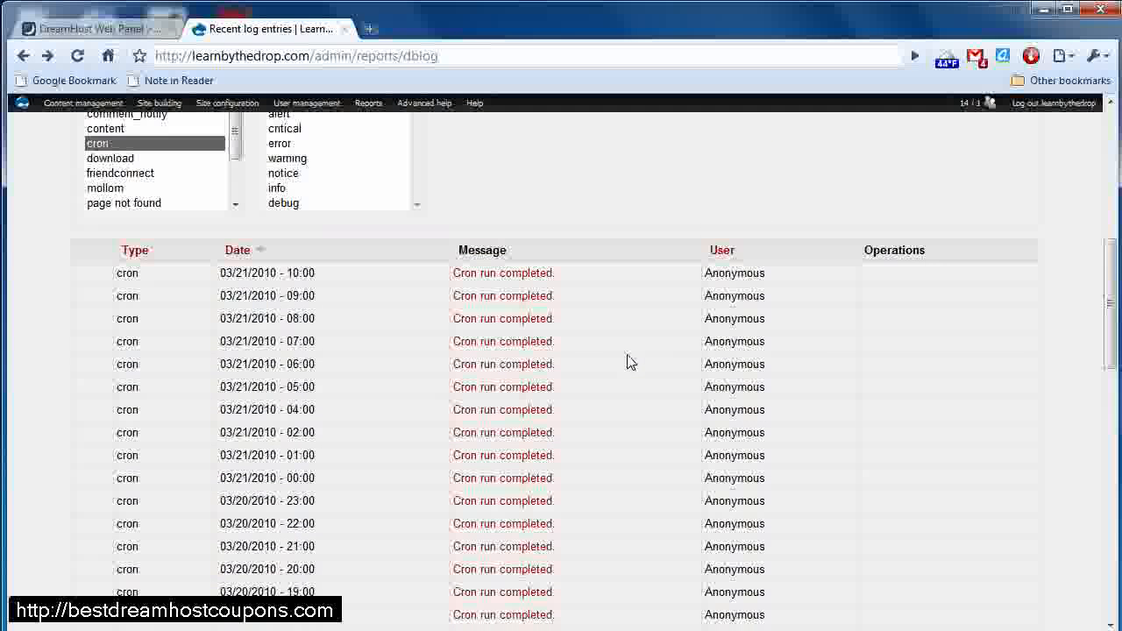
scroll(624, 296, "up", 2)
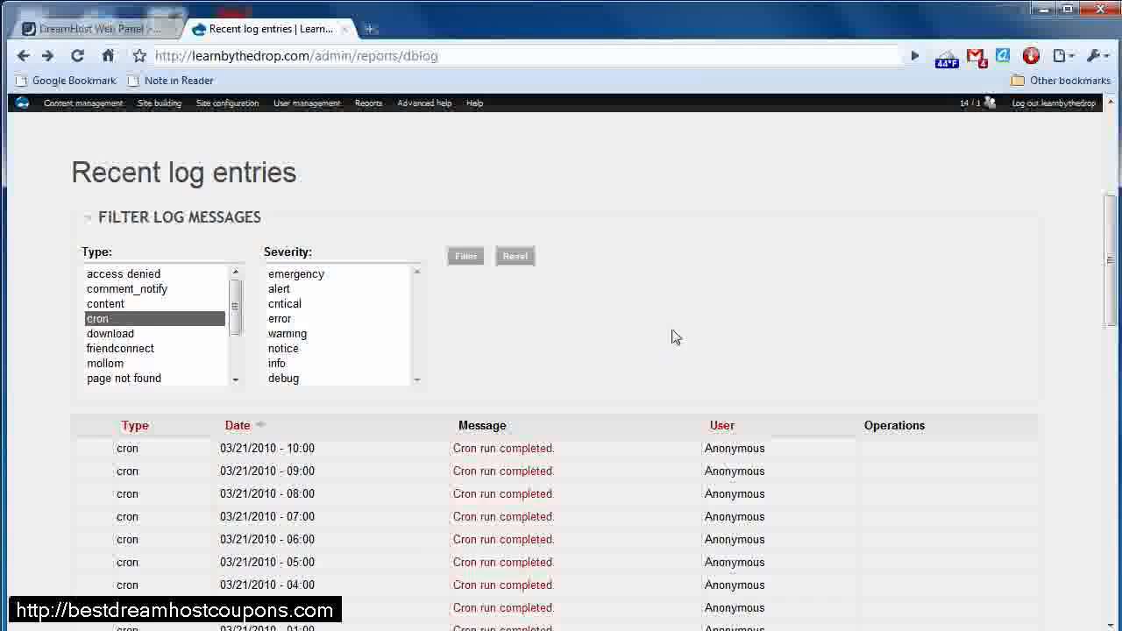
scroll(670, 330, "up", 1)
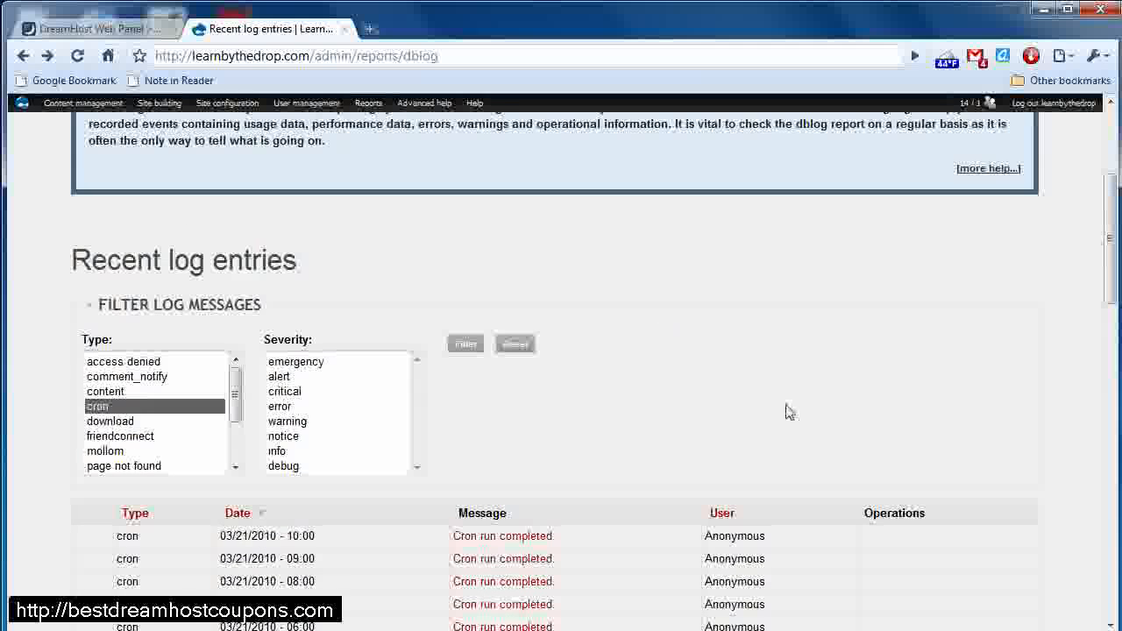
scroll(779, 416, "up", 1)
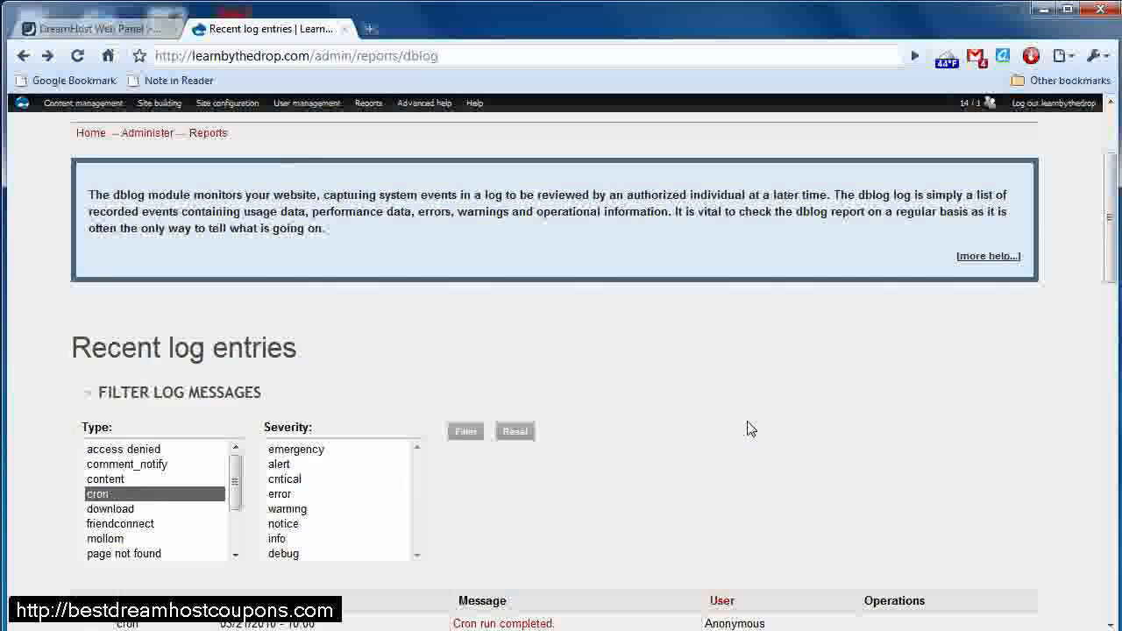
scroll(743, 425, "up", 2)
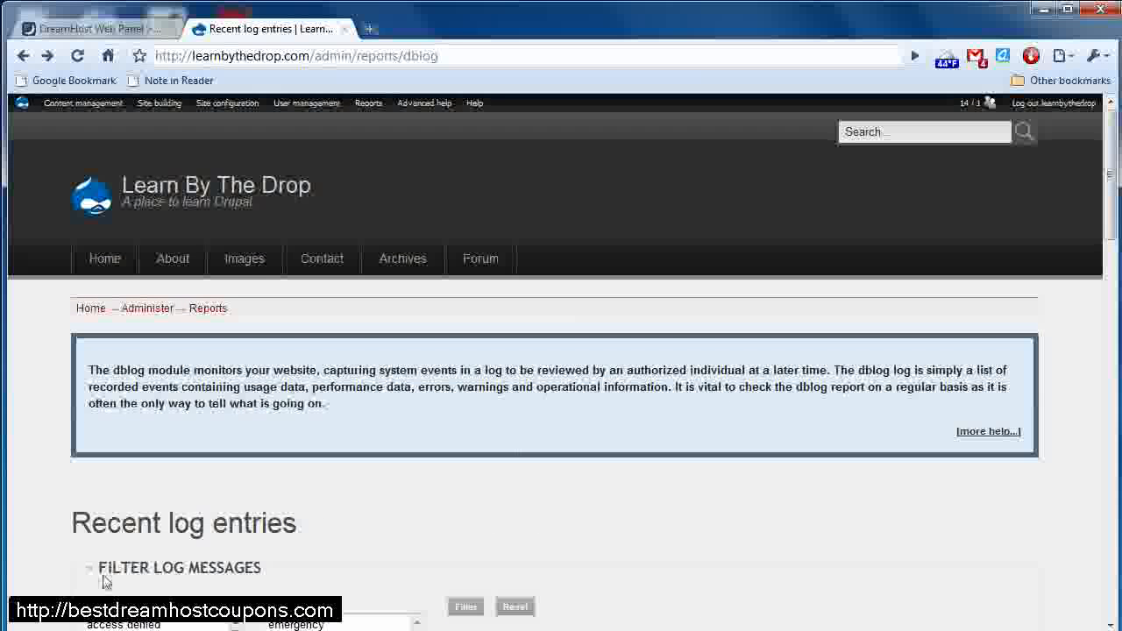